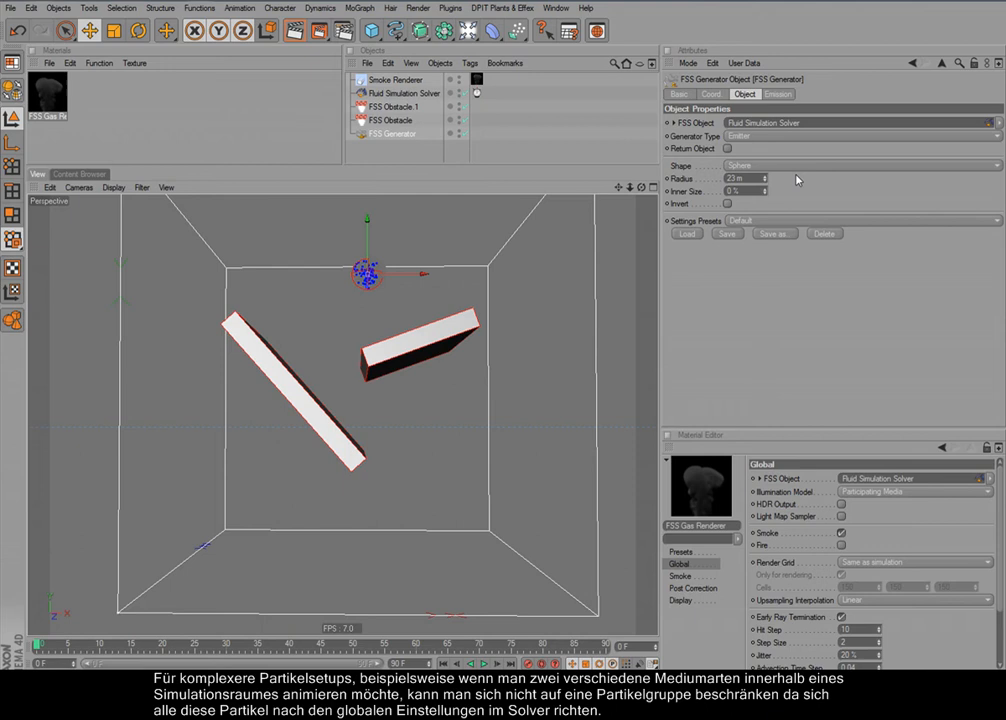
# Add an FSS Particle Group through the particle settings of the Fluid Simulation Solver.
pyautogui.click(415, 93)
pyautogui.click(900, 95)
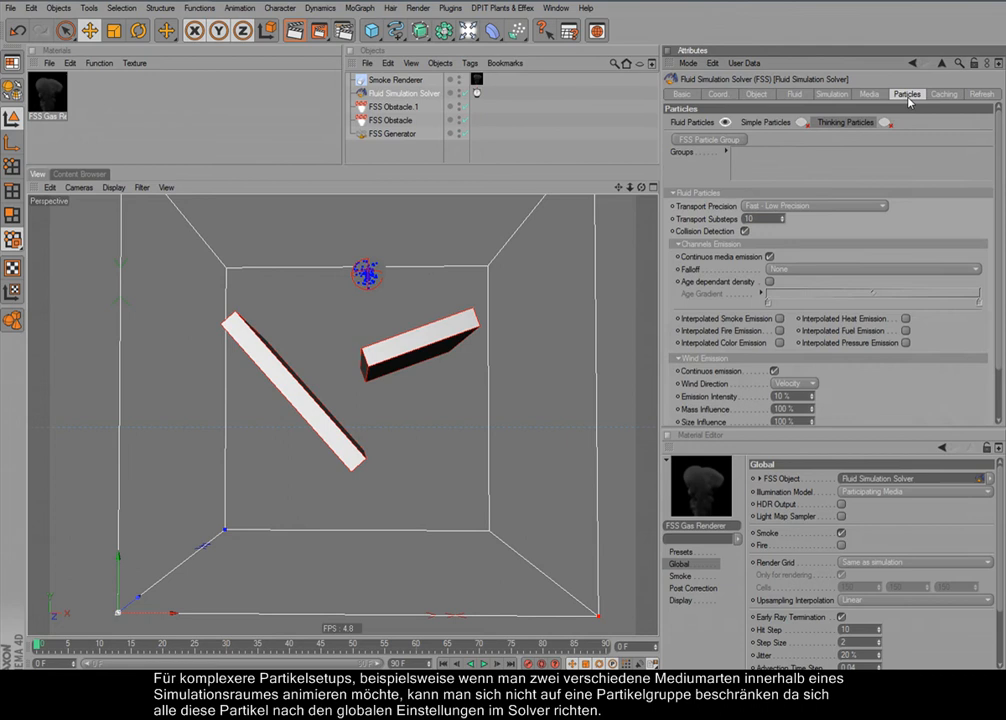
pyautogui.click(745, 243)
pyautogui.click(722, 257)
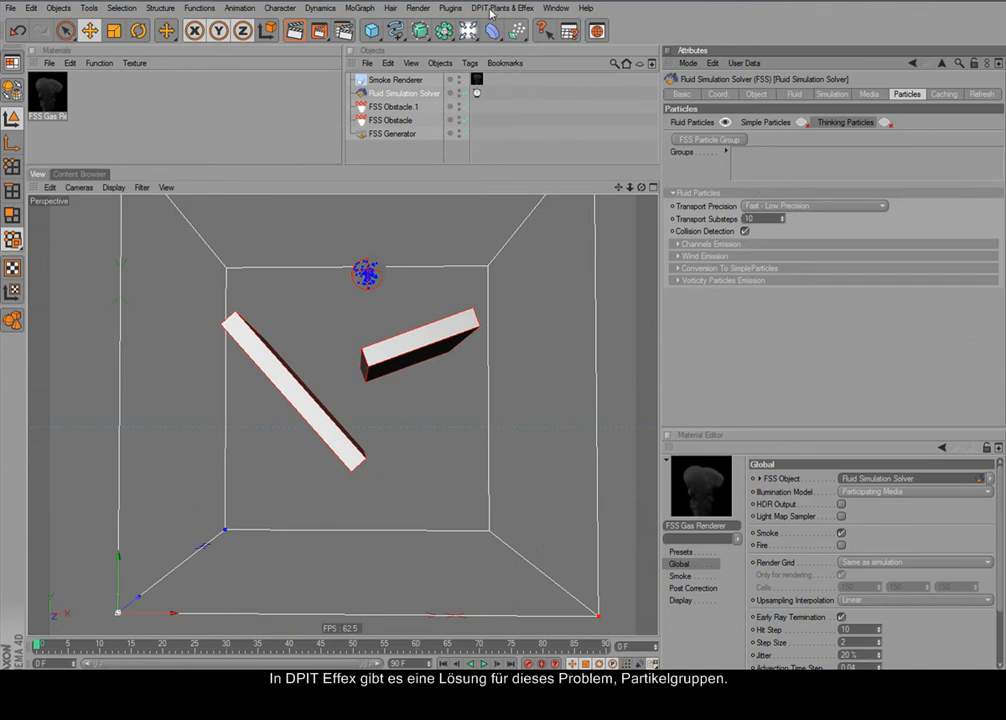
pyautogui.click(697, 141)
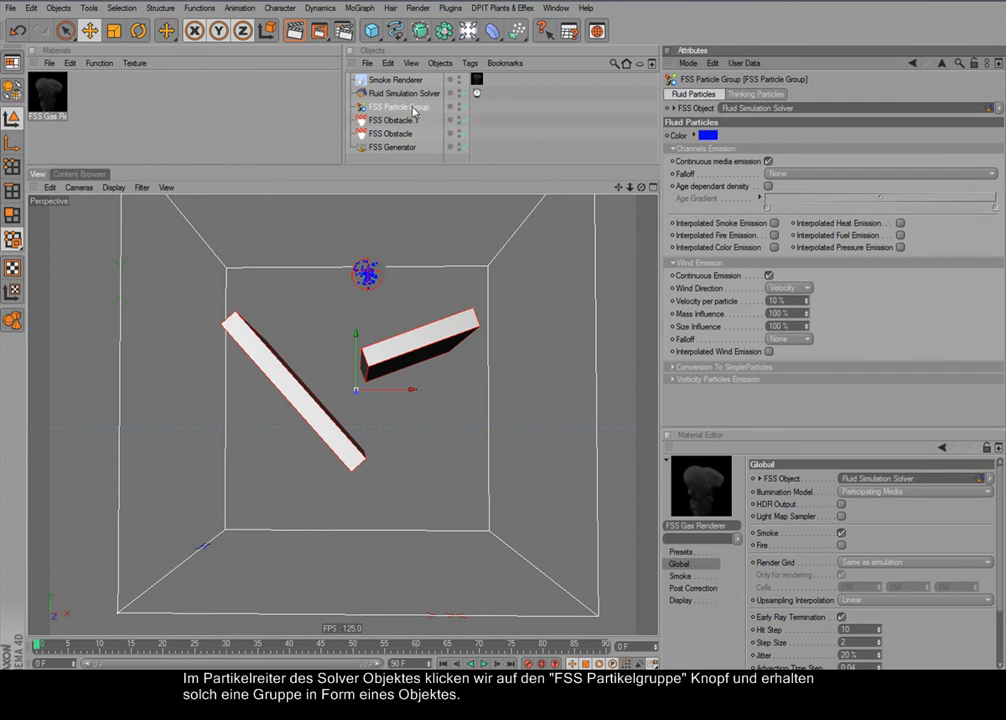
# Examine the new particle group's fluid particle, thinking particle and channels emission settings.
pyautogui.click(752, 94)
pyautogui.click(694, 94)
pyautogui.click(700, 148)
pyautogui.click(698, 159)
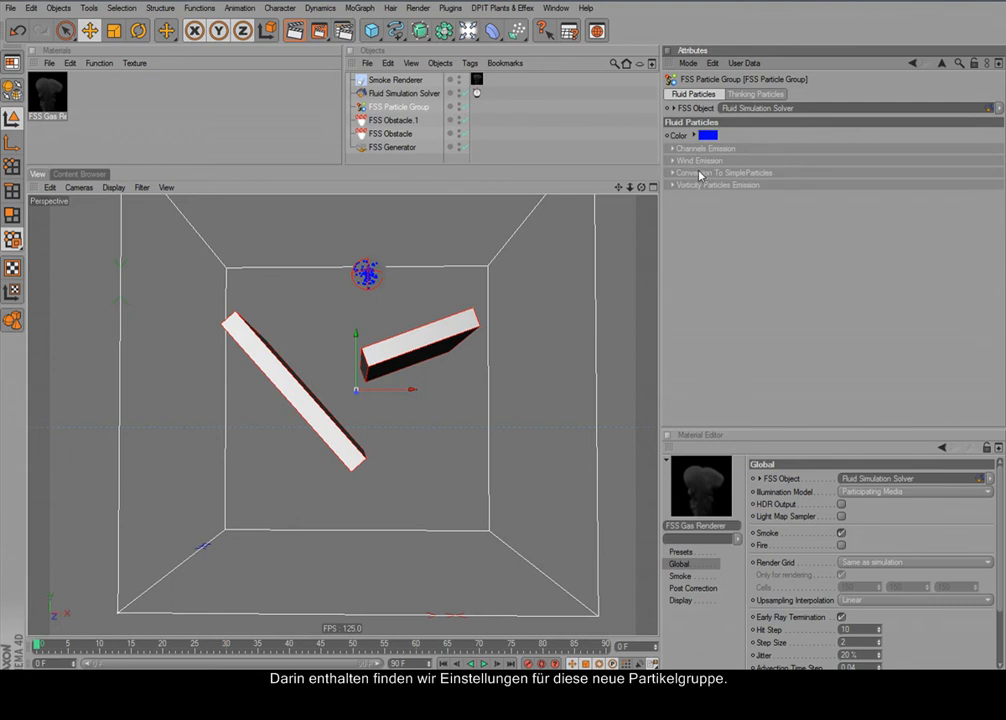
pyautogui.click(703, 148)
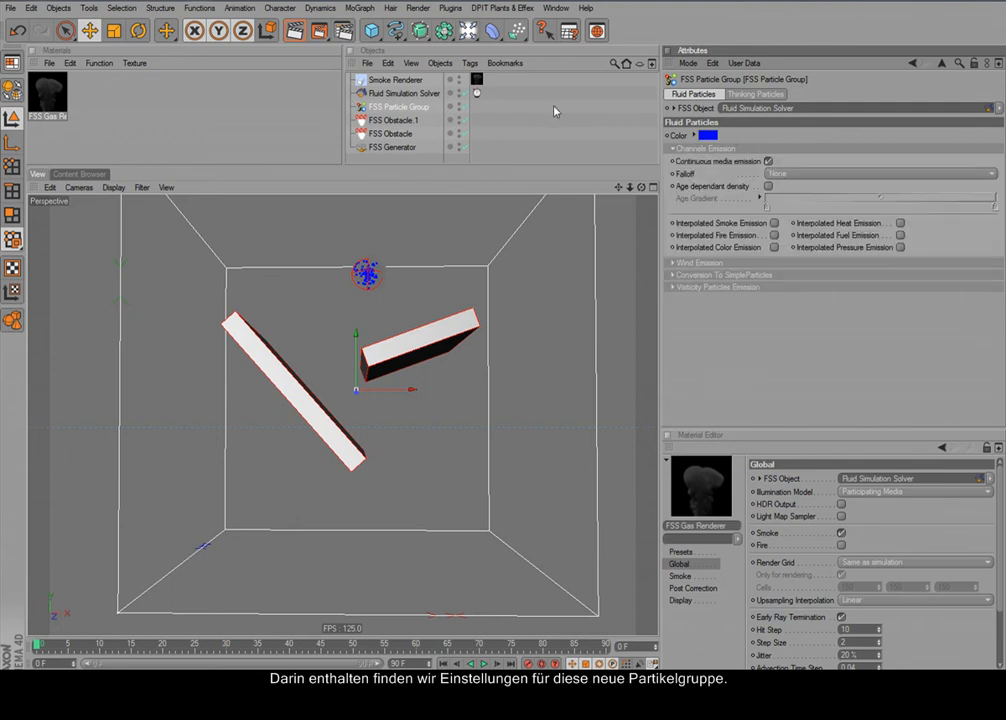
# Examine the existing FSS Generator's smoke, temperature and fluid particle emission, including its particle group assignment.
pyautogui.click(405, 148)
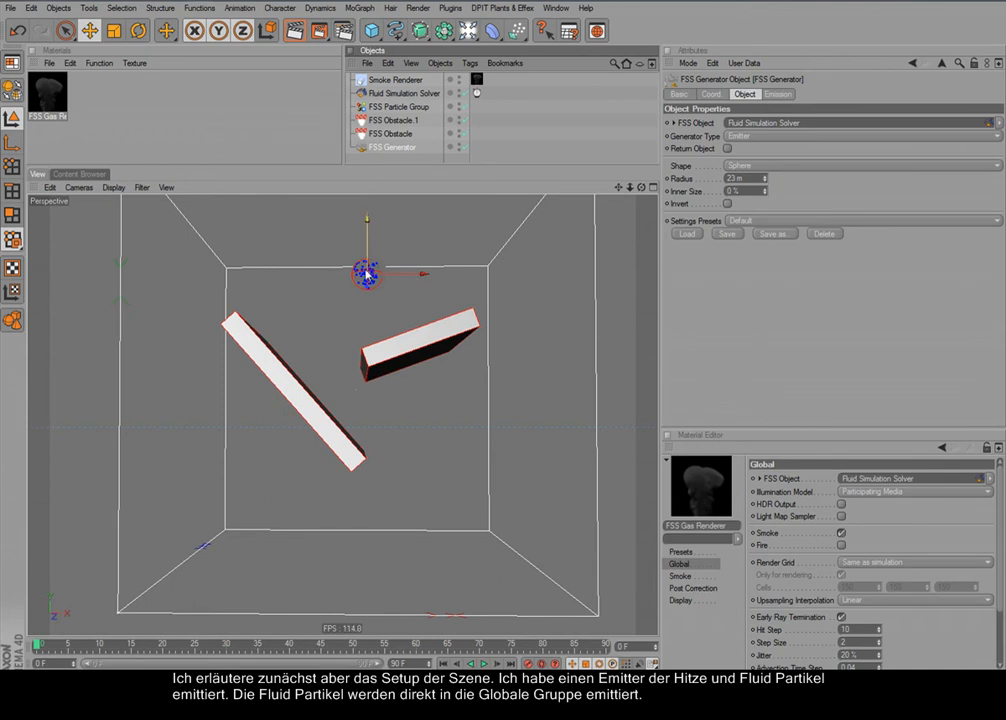
pyautogui.click(777, 94)
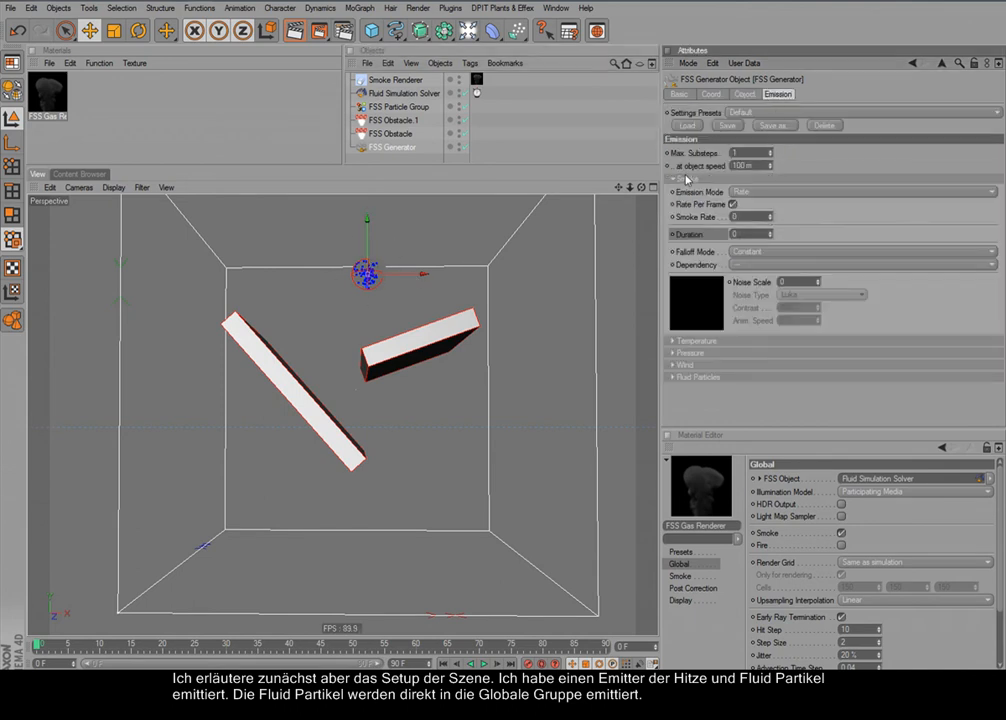
pyautogui.click(688, 179)
pyautogui.click(691, 191)
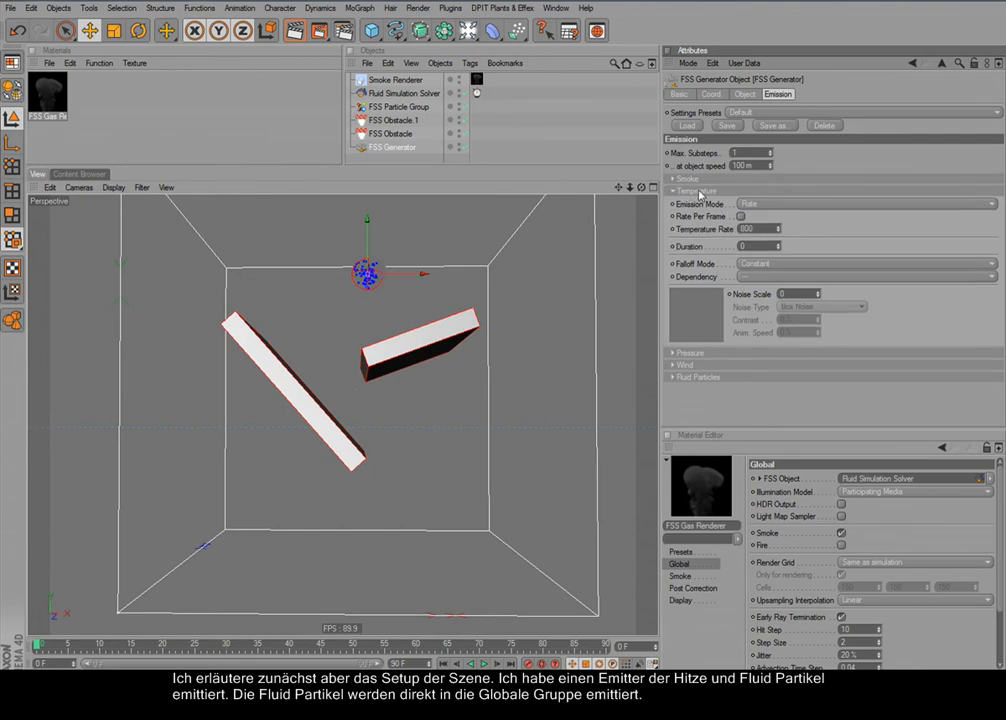
pyautogui.click(697, 191)
pyautogui.click(697, 228)
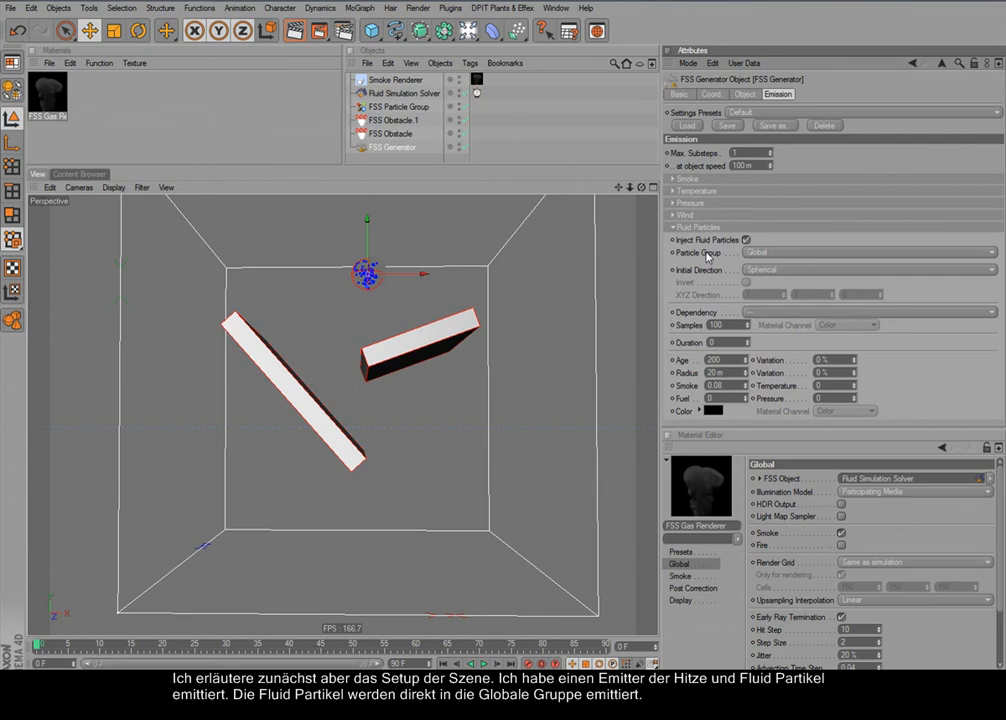
pyautogui.click(771, 254)
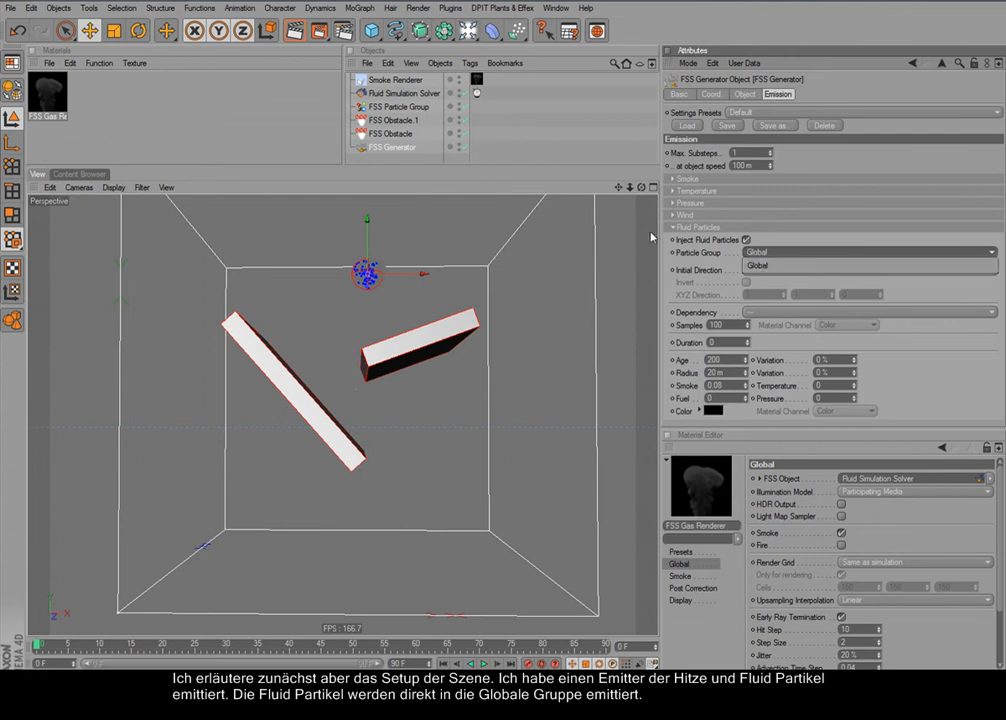
# Add an FSS Emitter to the solver, list it above the FSS Generator and move it beside the existing generator over the shorter obstacle.
pyautogui.click(440, 93)
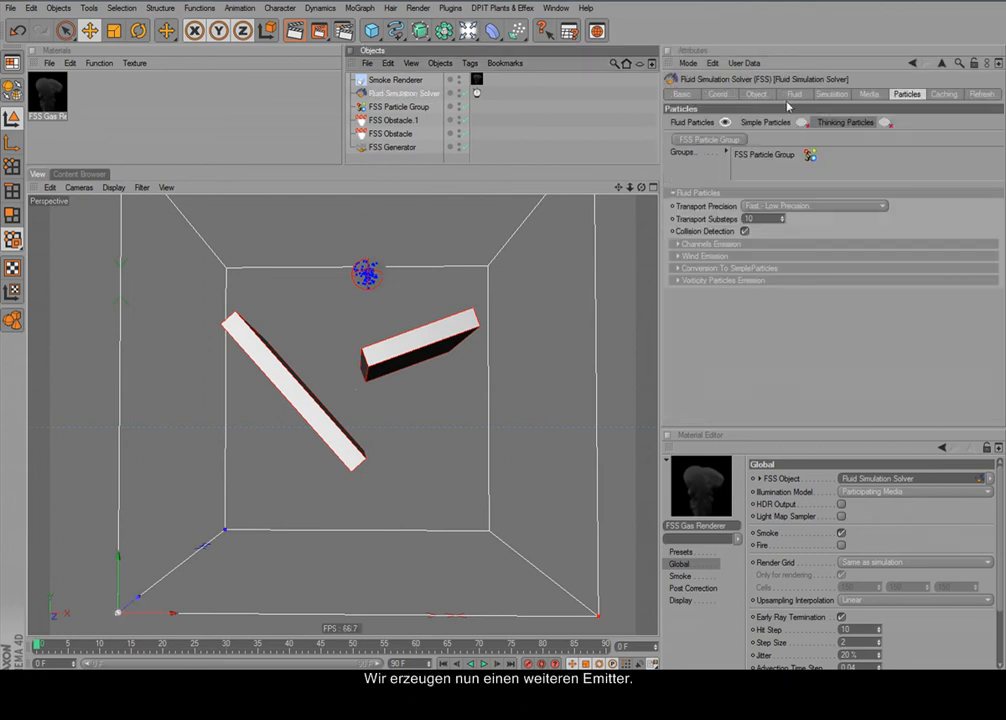
pyautogui.click(756, 94)
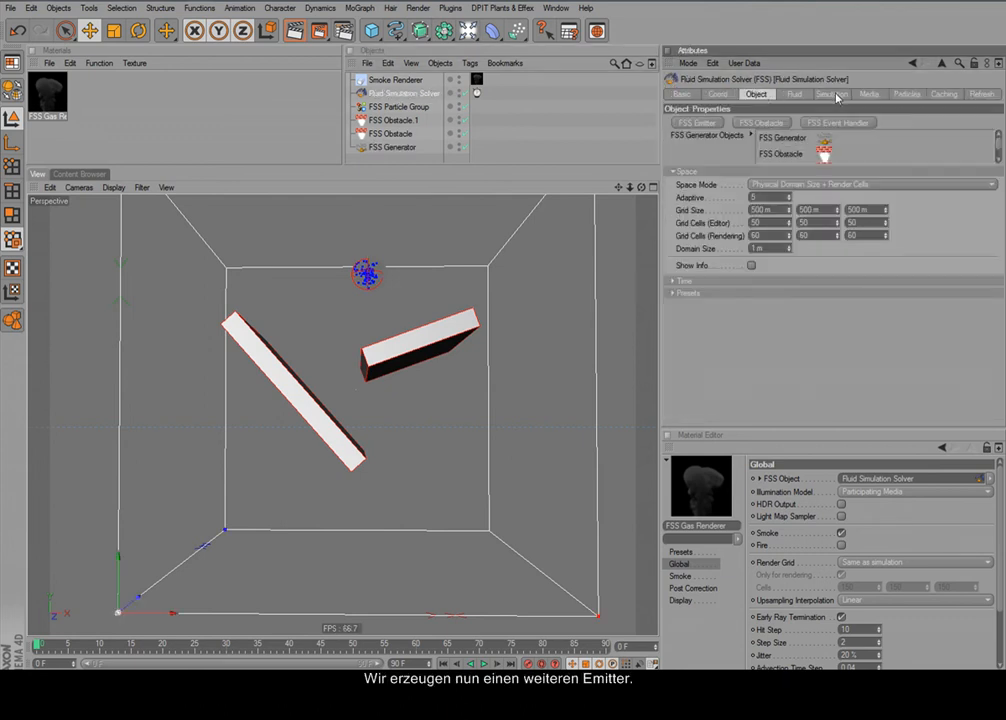
pyautogui.click(697, 122)
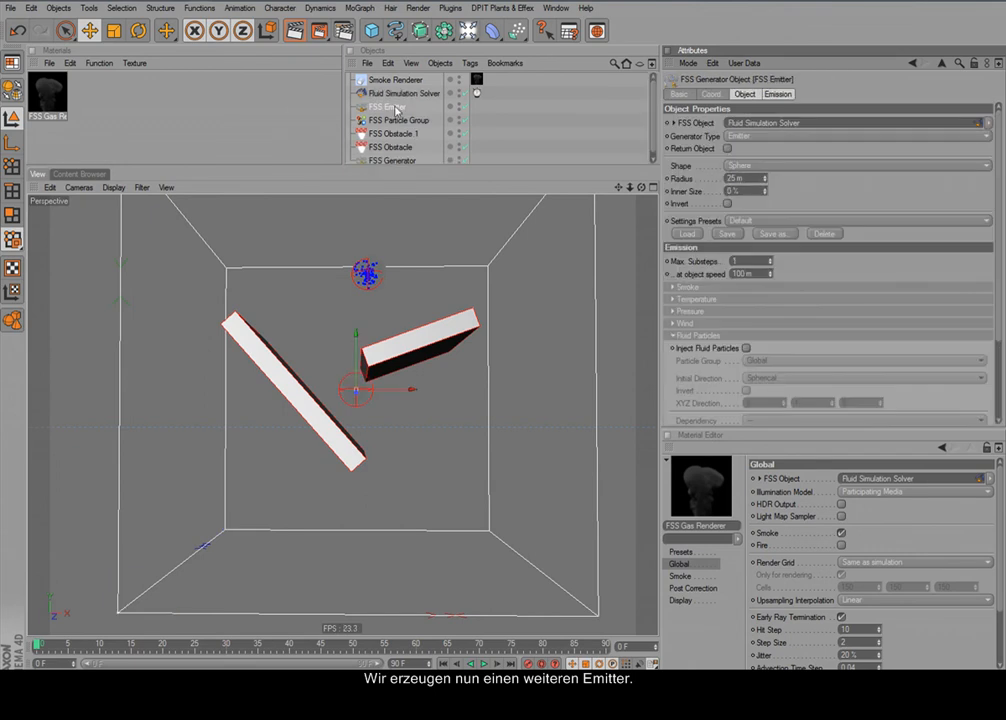
pyautogui.moveTo(395, 108); pyautogui.dragTo(393, 146)
pyautogui.moveTo(356, 355); pyautogui.dragTo(356, 240)
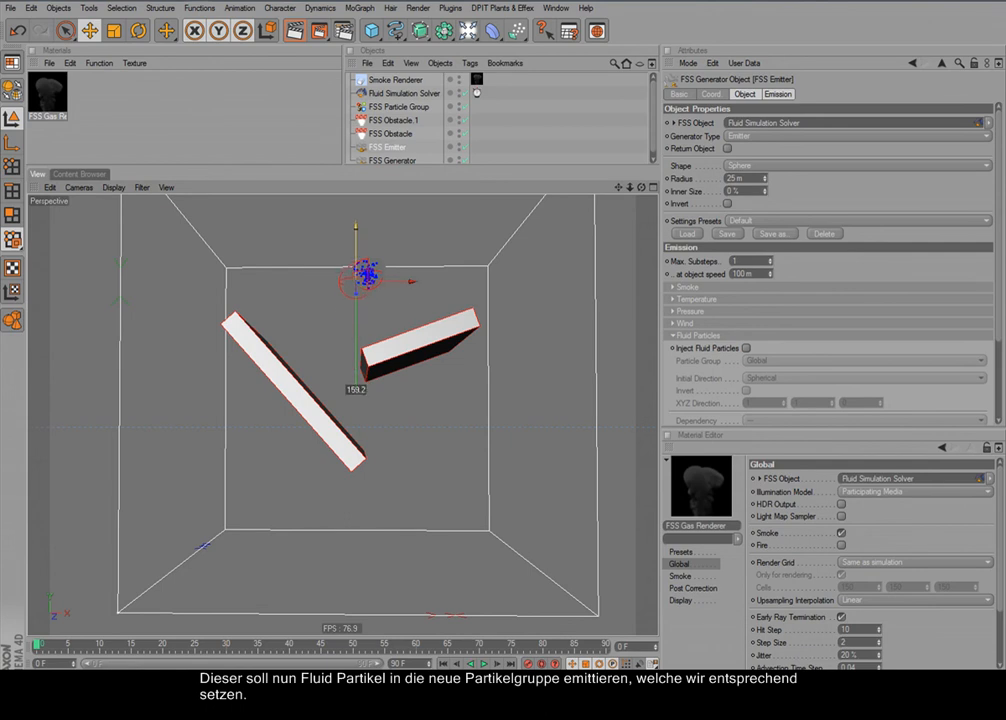
pyautogui.moveTo(385, 281); pyautogui.dragTo(443, 280)
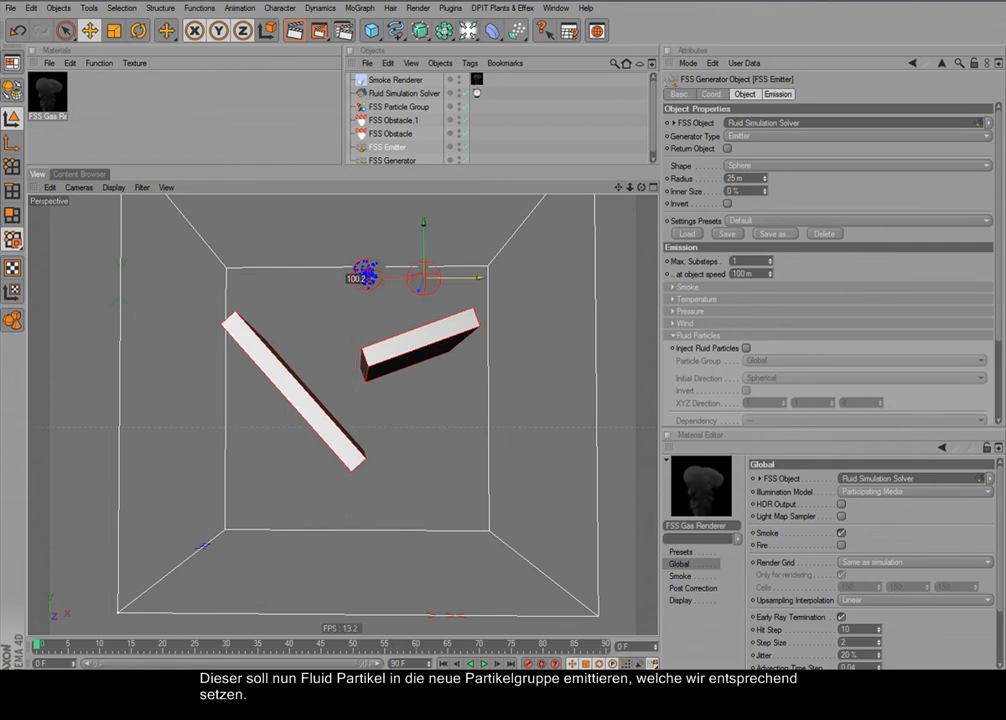
# Make the new emitter inject fluid particles into the FSS Particle Group, with 100 samples and particle smoke 0.
pyautogui.click(779, 94)
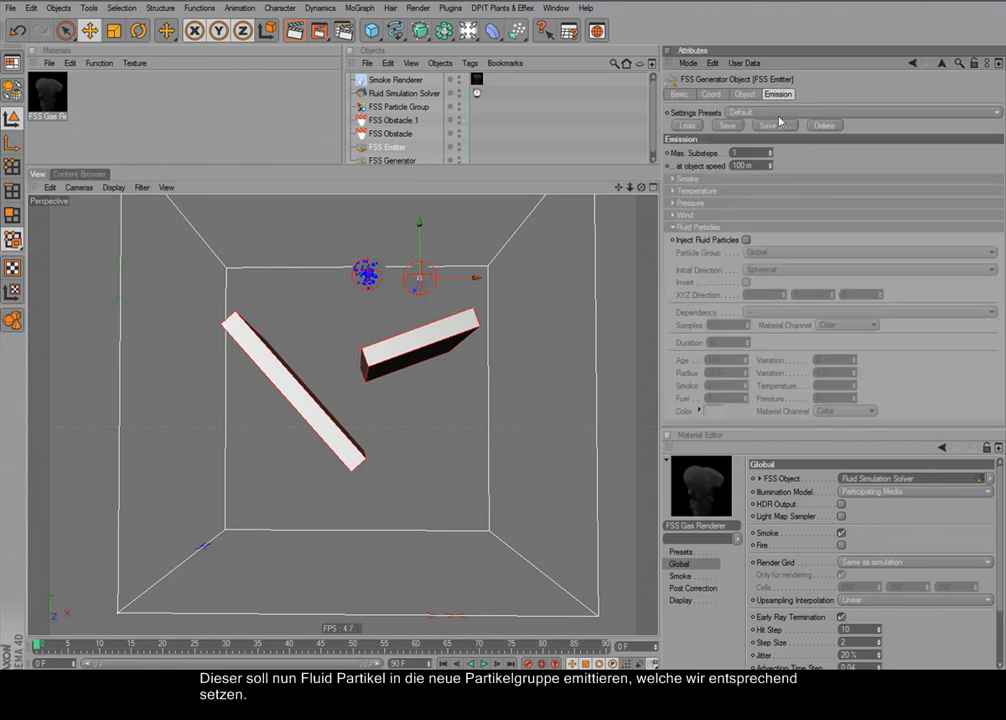
pyautogui.click(746, 240)
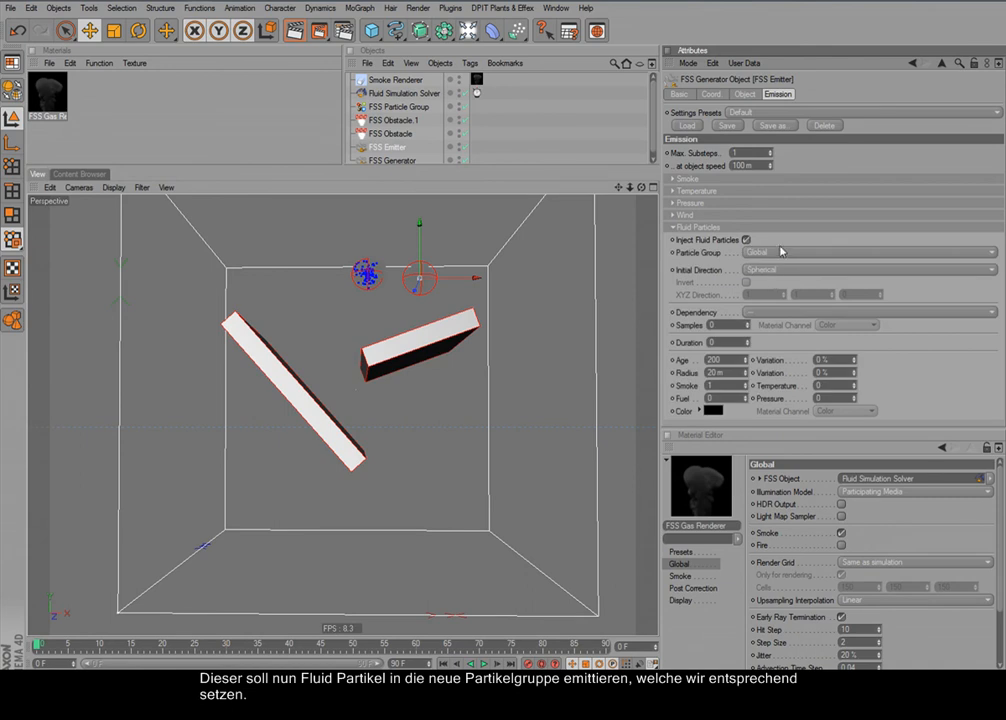
pyautogui.click(768, 252)
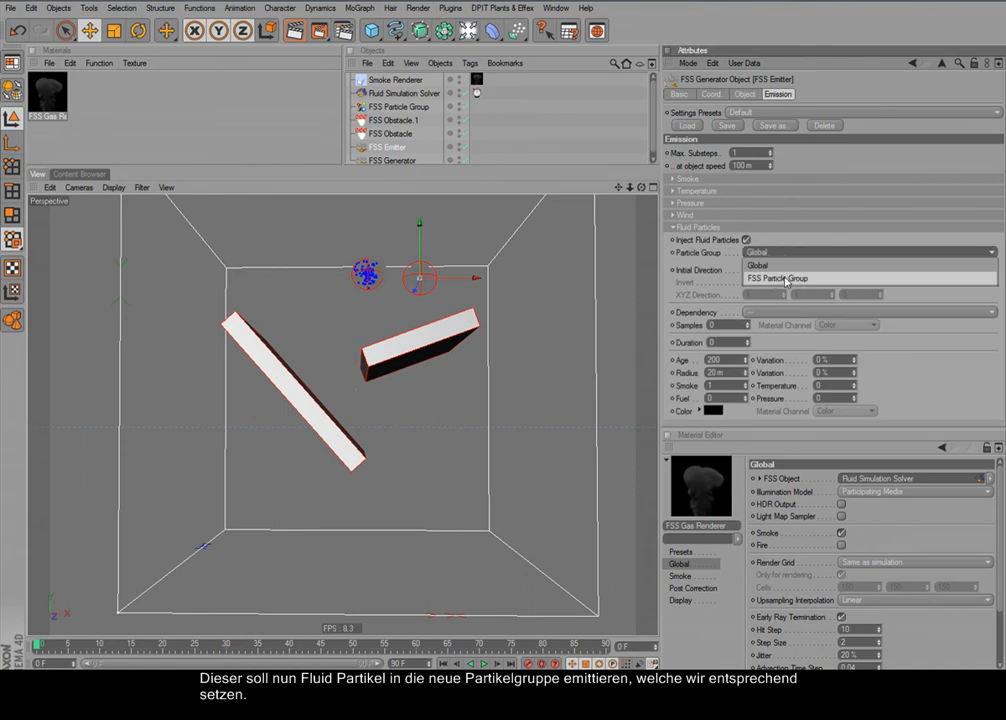
pyautogui.click(786, 282)
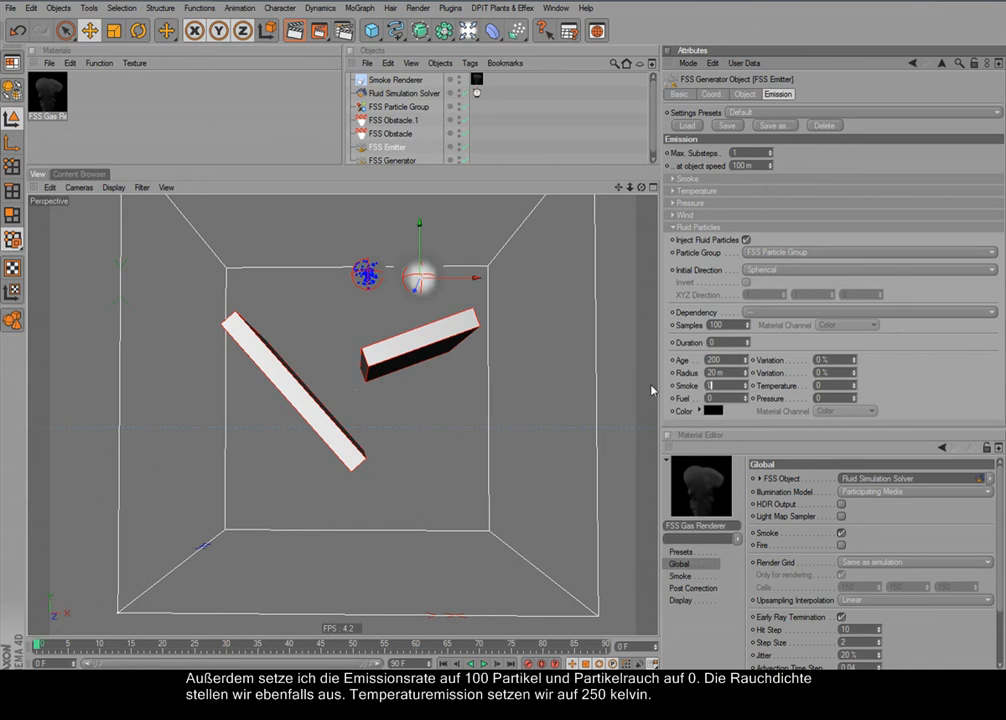
pyautogui.write('0')
pyautogui.press('Return')
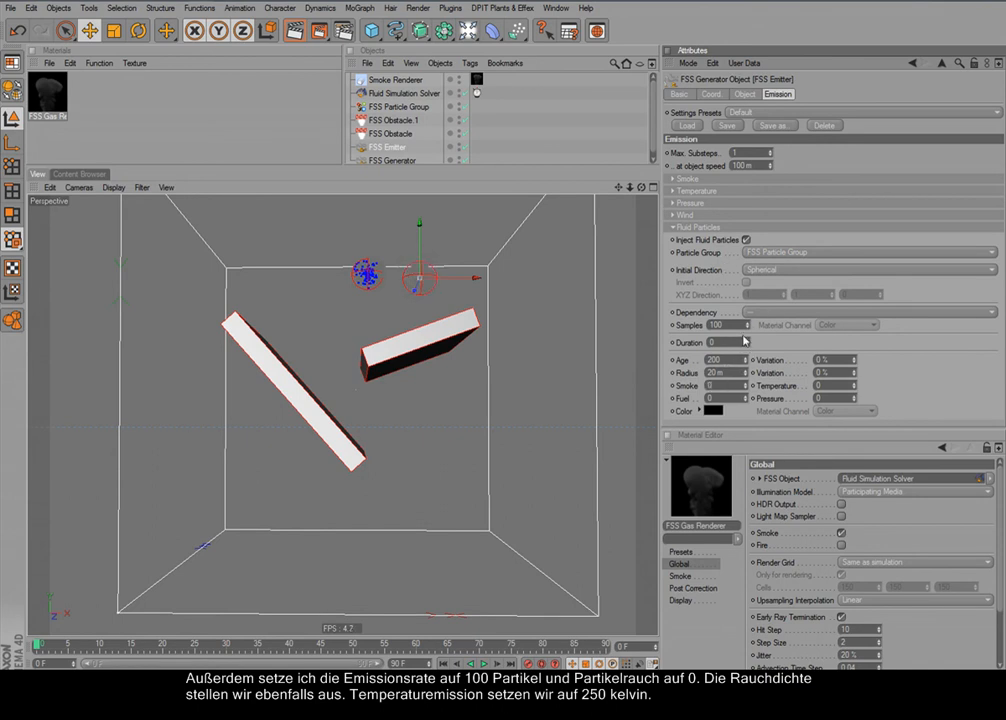
# Set the new emitter's smoke rate to 0 and its temperature rate to 250.
pyautogui.click(708, 180)
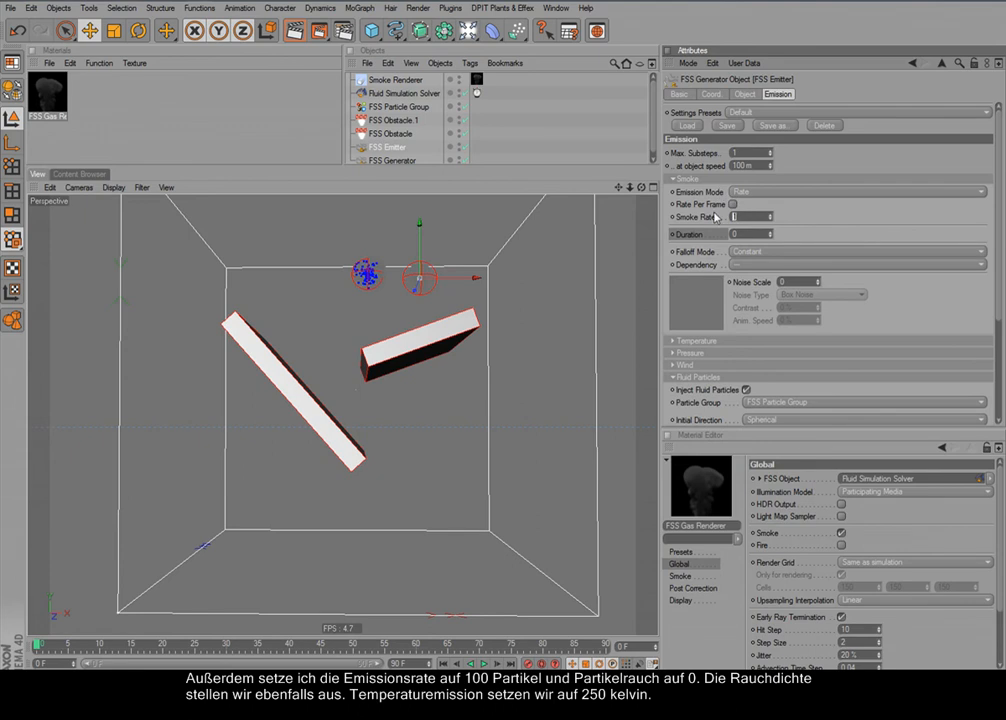
pyautogui.click(701, 180)
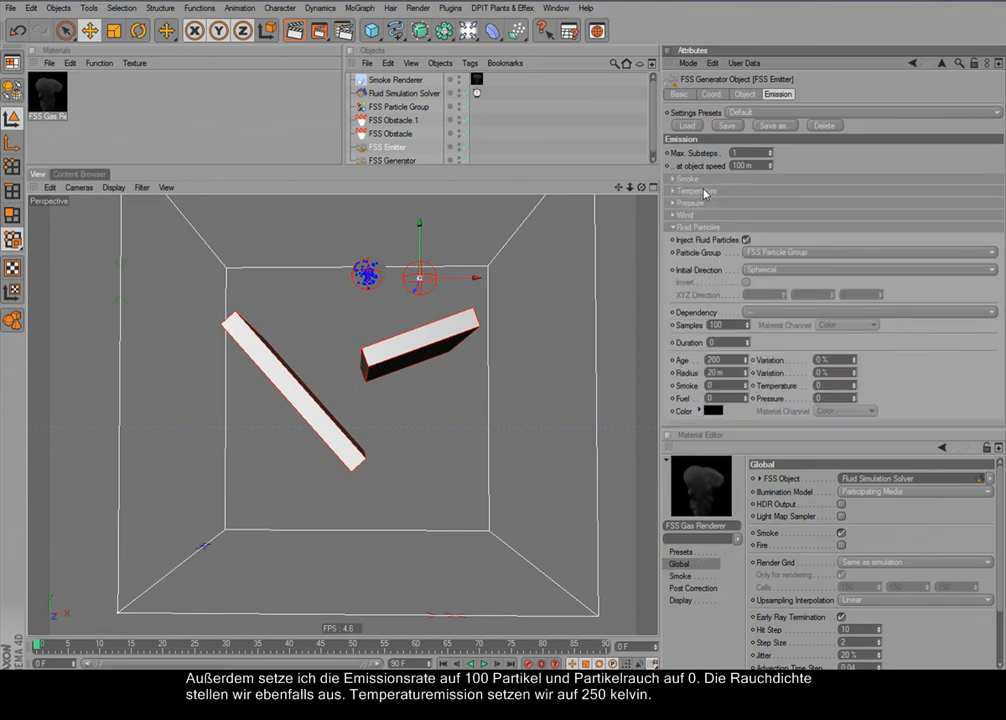
pyautogui.click(704, 191)
pyautogui.click(761, 227)
pyautogui.moveTo(761, 226); pyautogui.dragTo(704, 222)
pyautogui.write('0')
pyautogui.press('Return')
pyautogui.click(704, 191)
pyautogui.click(701, 191)
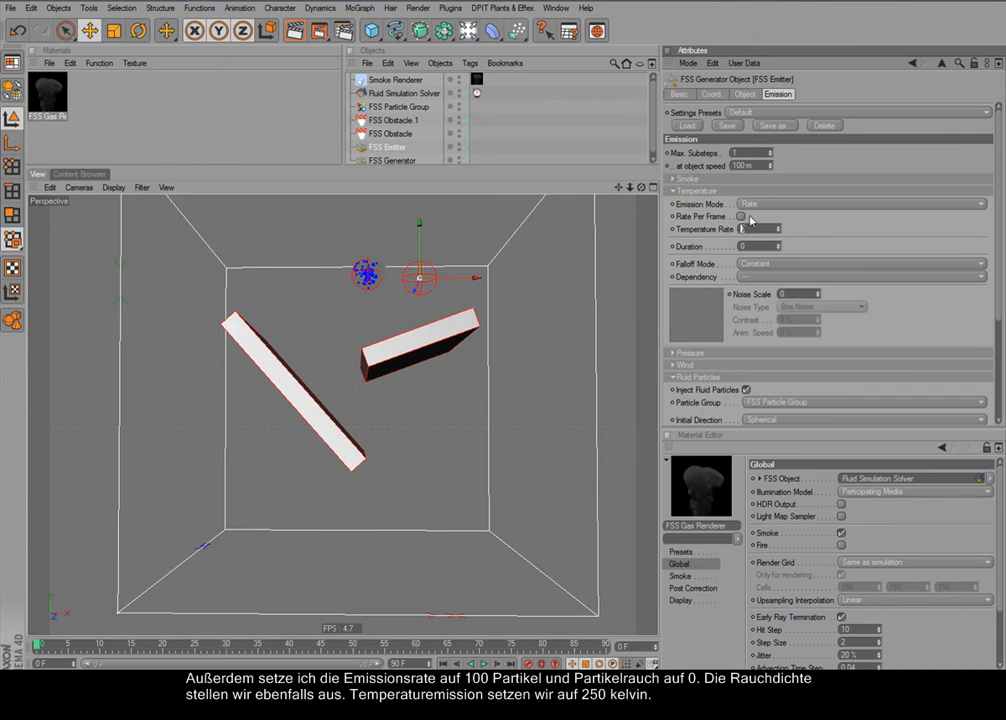
pyautogui.click(692, 191)
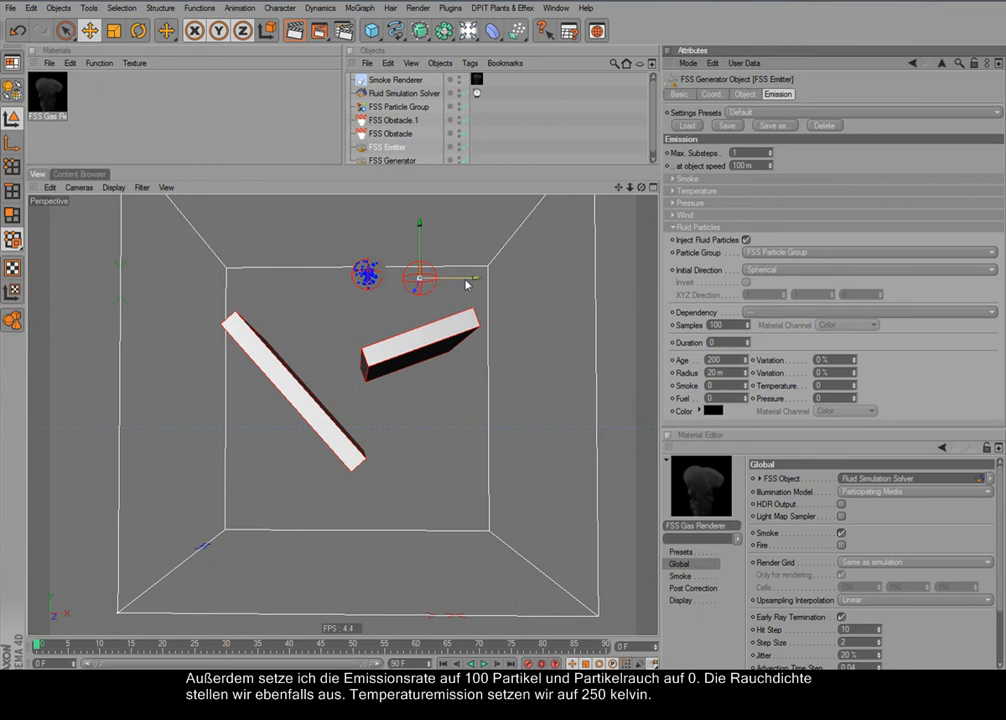
pyautogui.click(705, 228)
pyautogui.click(700, 227)
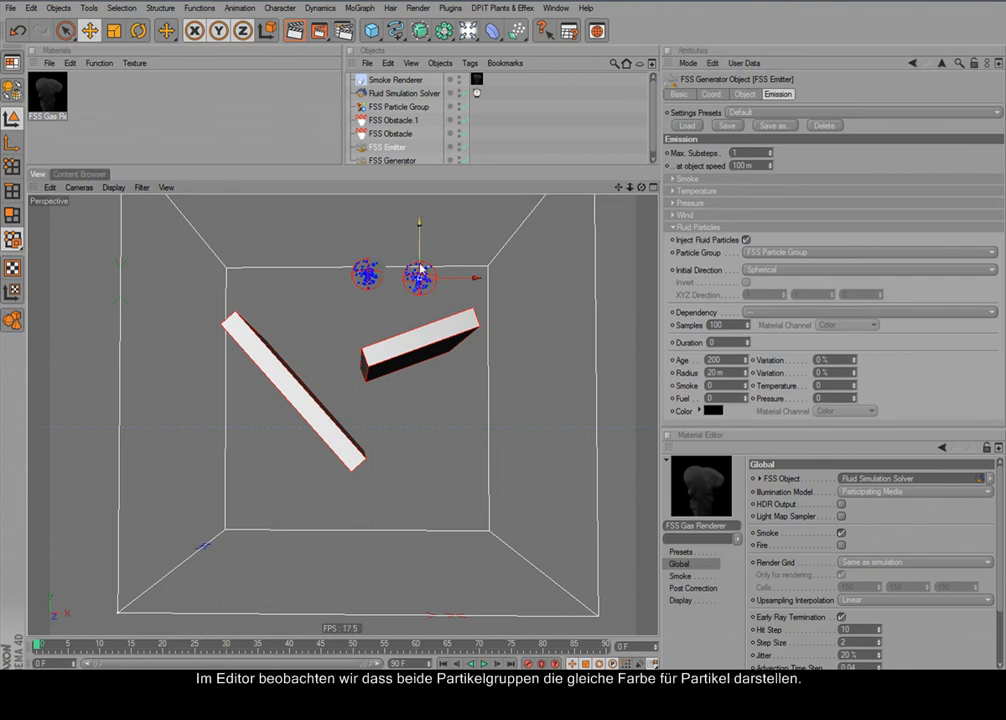
# Change the FSS Particle Group's particle colour to orange (RGB 255, 167, 4).
pyautogui.click(398, 106)
pyautogui.click(711, 135)
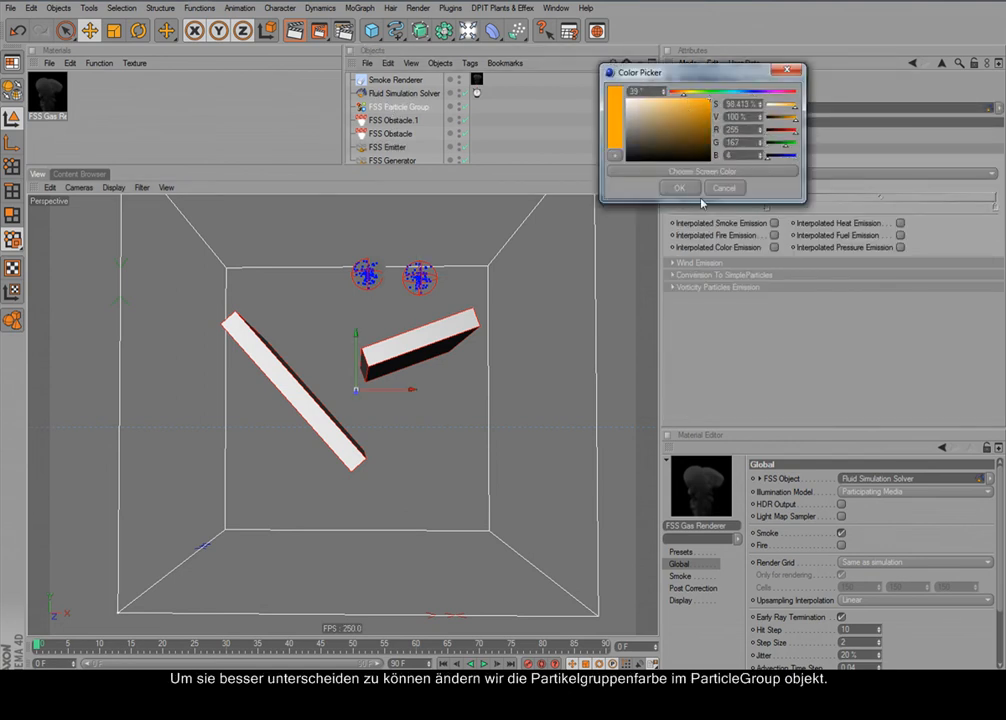
pyautogui.click(680, 188)
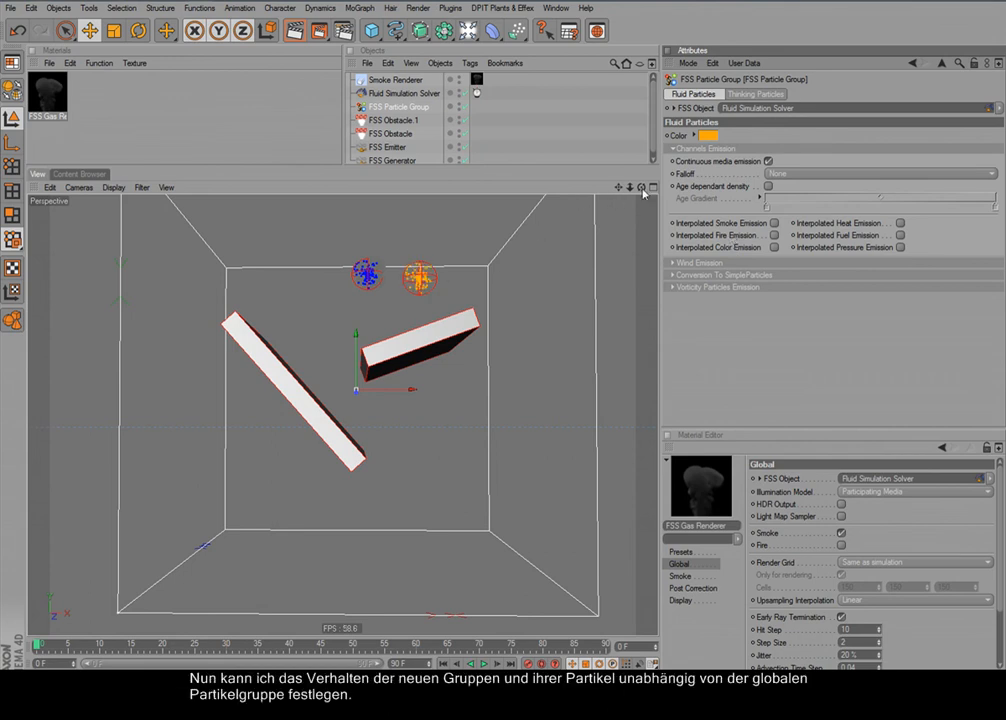
# Increase the velocity per particle in the FSS Particle Group's wind emission settings.
pyautogui.moveTo(642, 188)
pyautogui.mouseDown()
pyautogui.moveTo(710, 185)
pyautogui.moveTo(644, 188)
pyautogui.mouseUp()
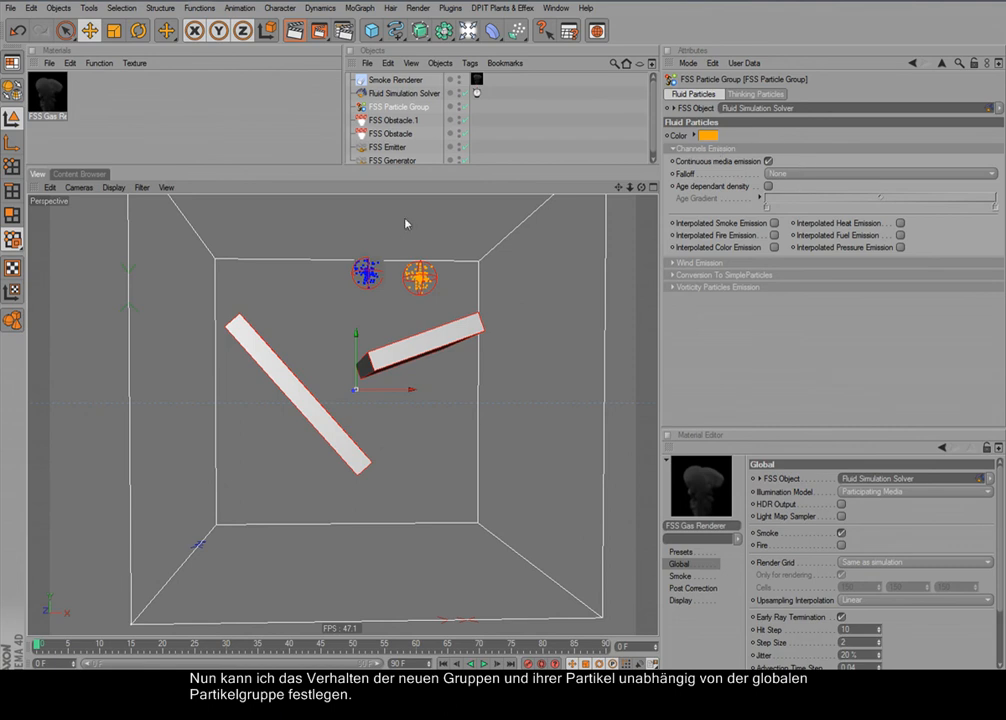
pyautogui.click(768, 161)
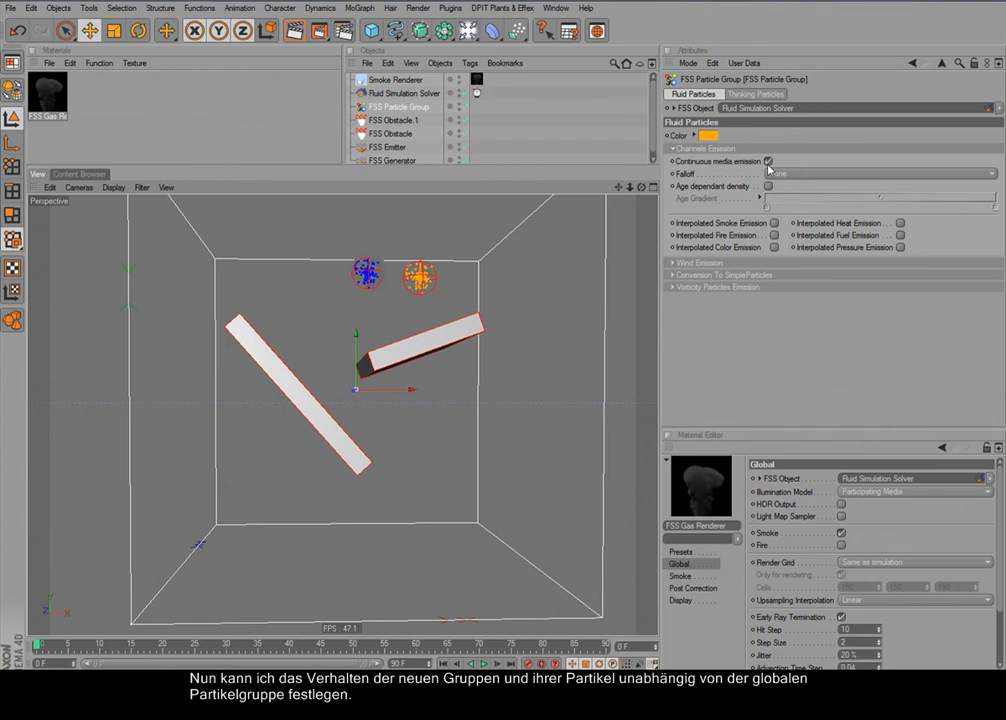
pyautogui.click(716, 263)
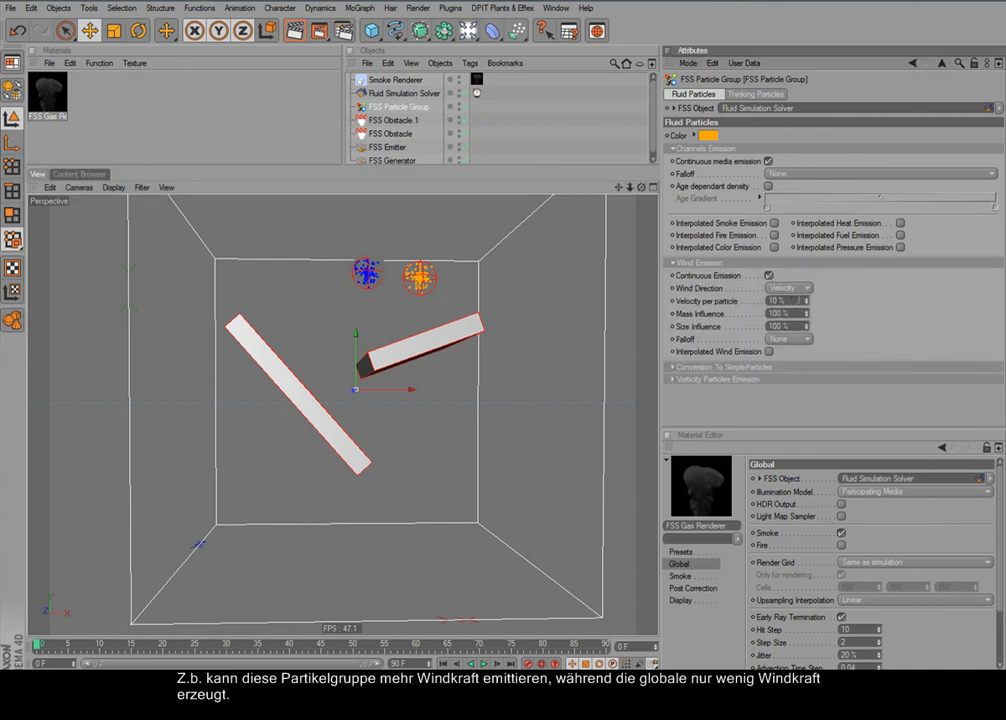
pyautogui.moveTo(806, 303); pyautogui.dragTo(806, 280)
# Check the solver's global wind emission settings and play the simulation to frame 23 to compare both particle groups.
pyautogui.click(407, 94)
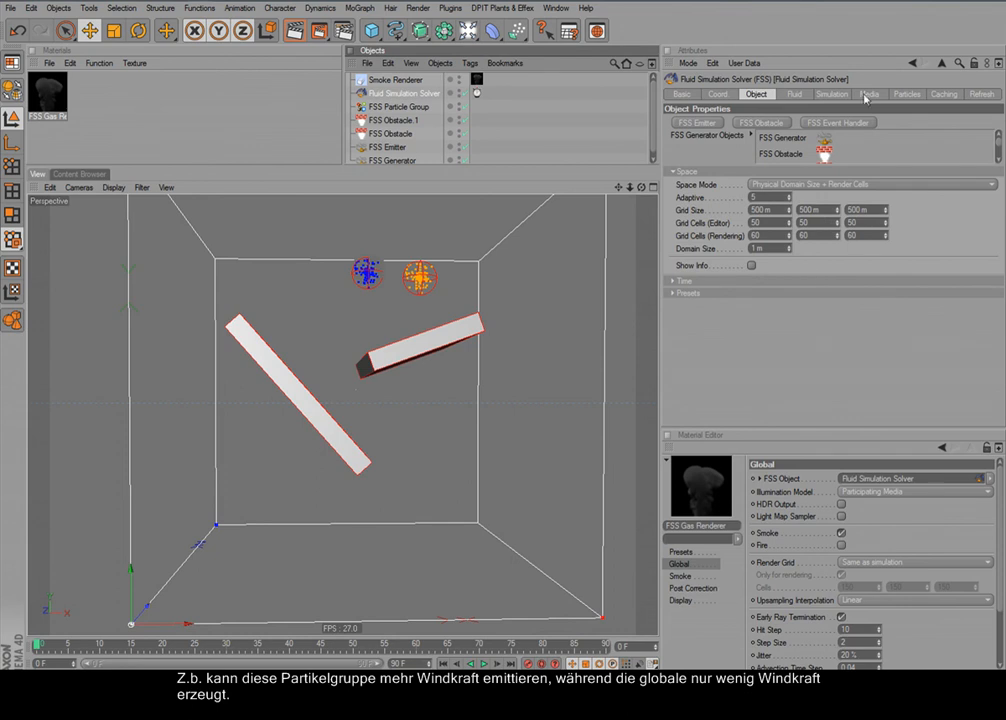
pyautogui.click(906, 94)
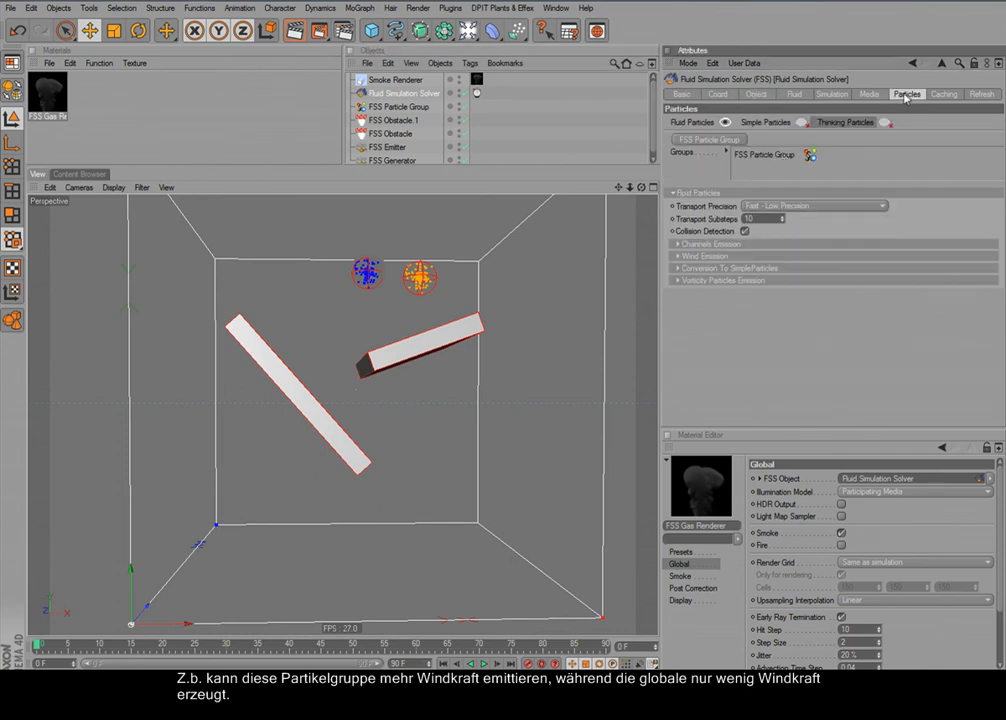
pyautogui.click(712, 255)
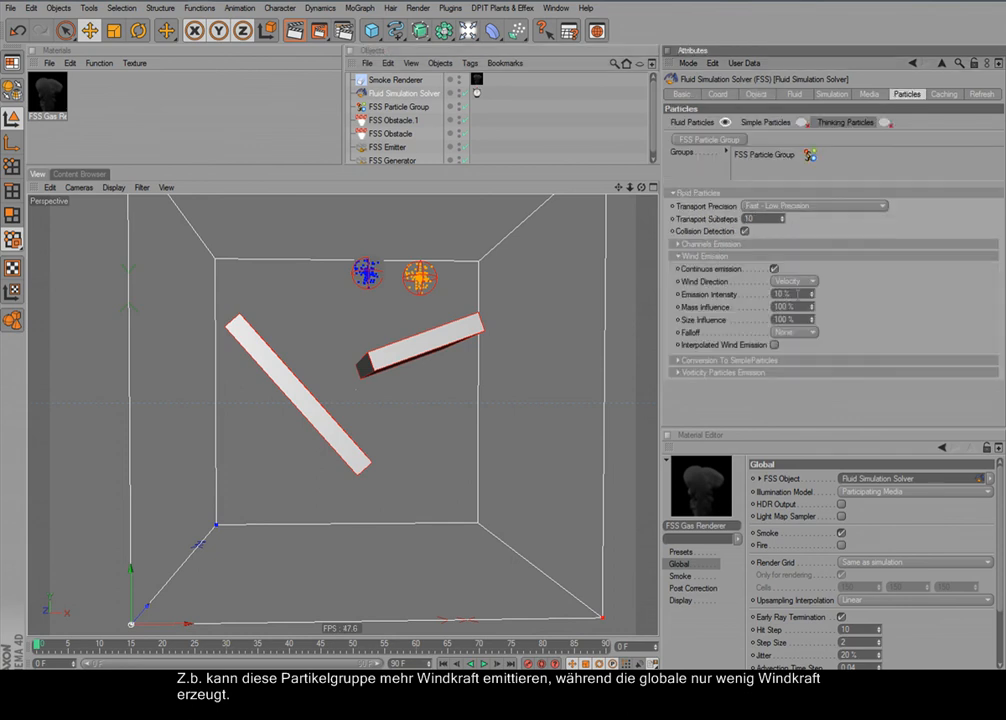
pyautogui.click(484, 663)
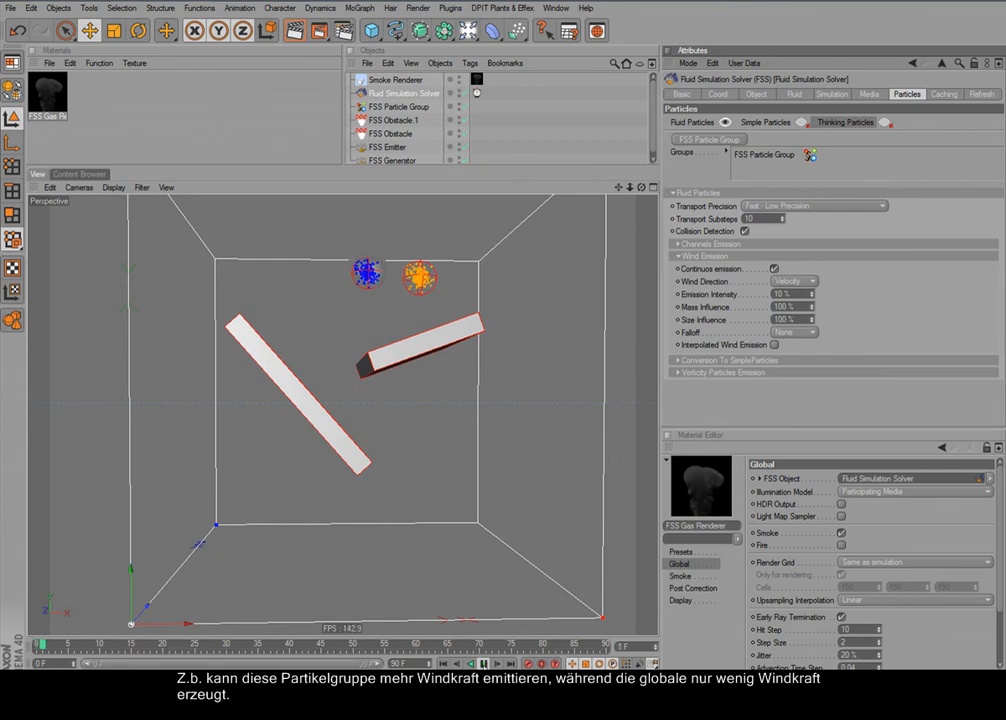
pyautogui.click(484, 663)
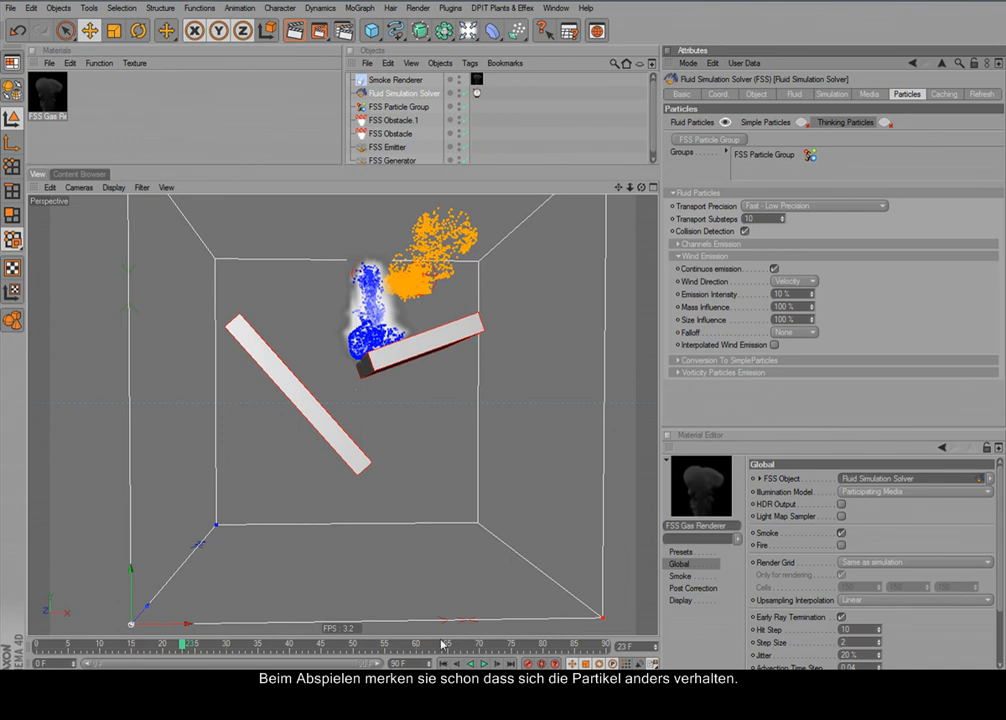
# Set the FSS Emitter's initial fluid particle direction to Along Y-Axis, inverted, and play the simulation from frame 0 to frame 54.
pyautogui.click(444, 664)
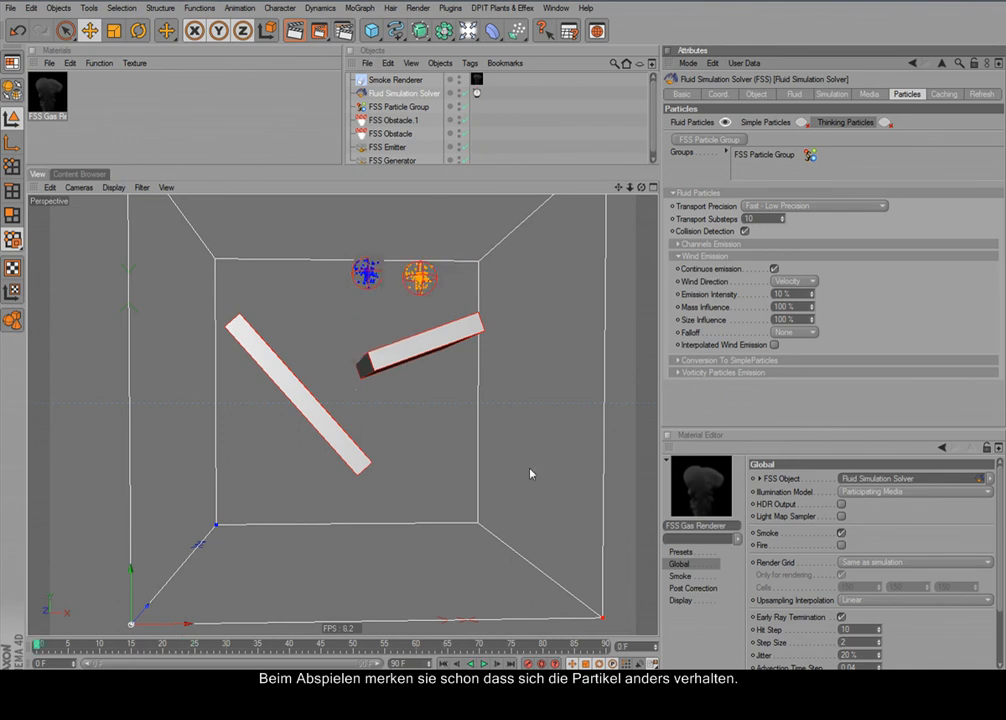
pyautogui.click(390, 148)
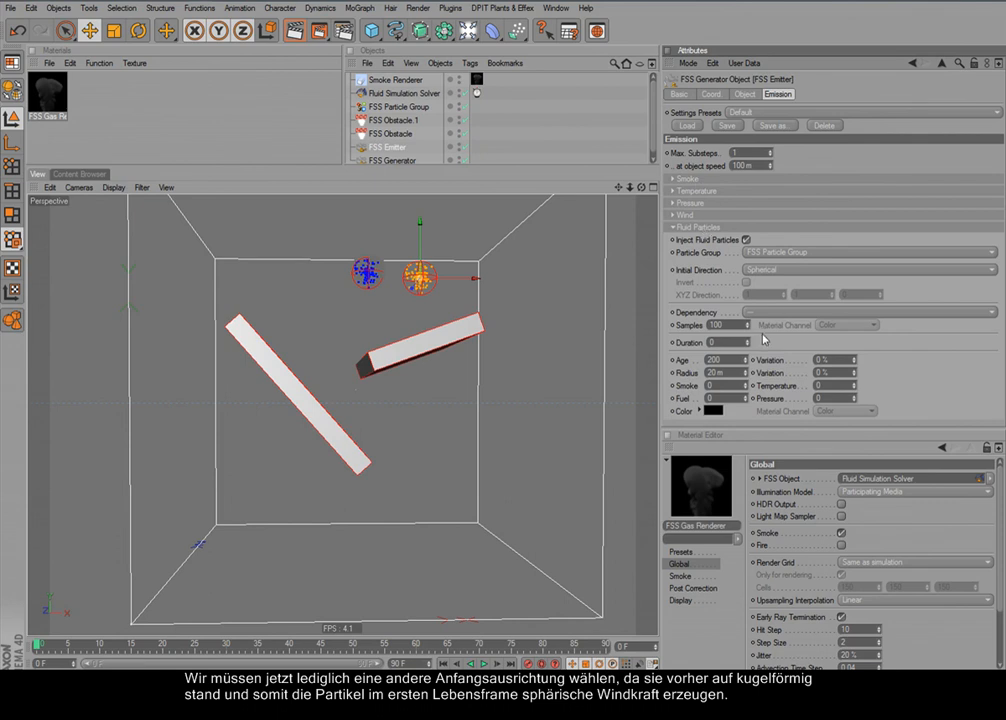
pyautogui.click(755, 269)
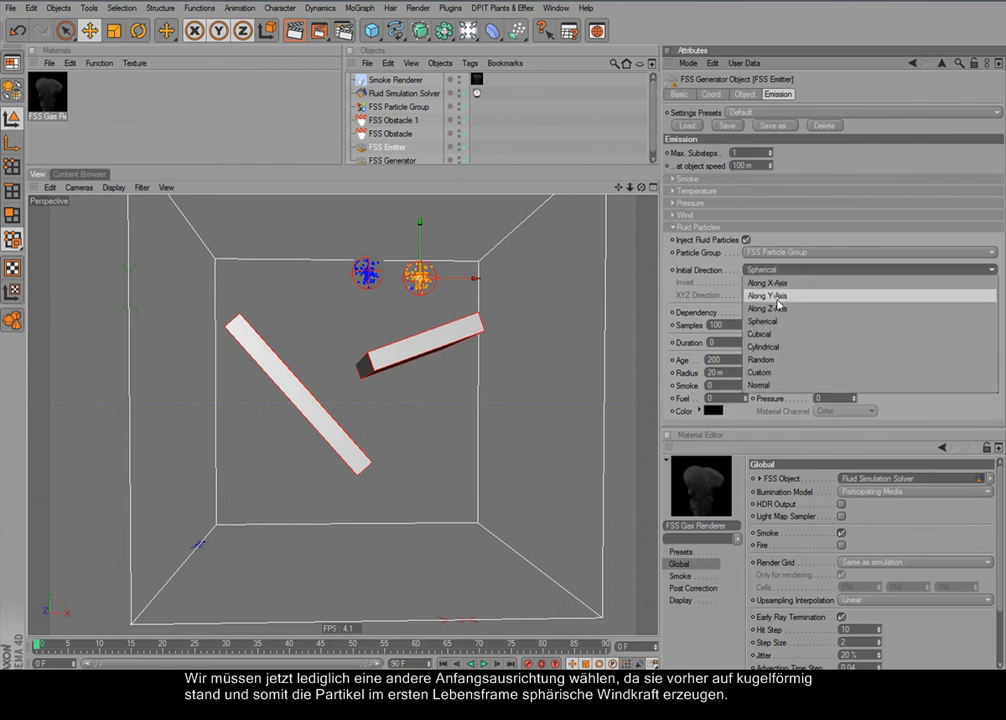
pyautogui.click(765, 294)
pyautogui.click(746, 283)
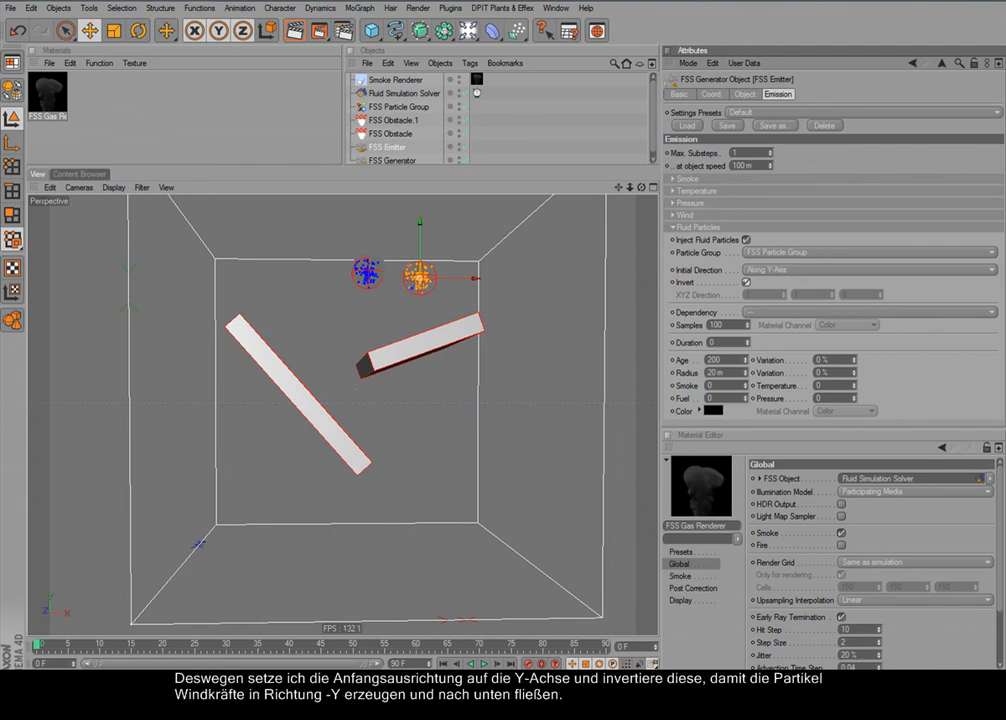
pyautogui.click(484, 664)
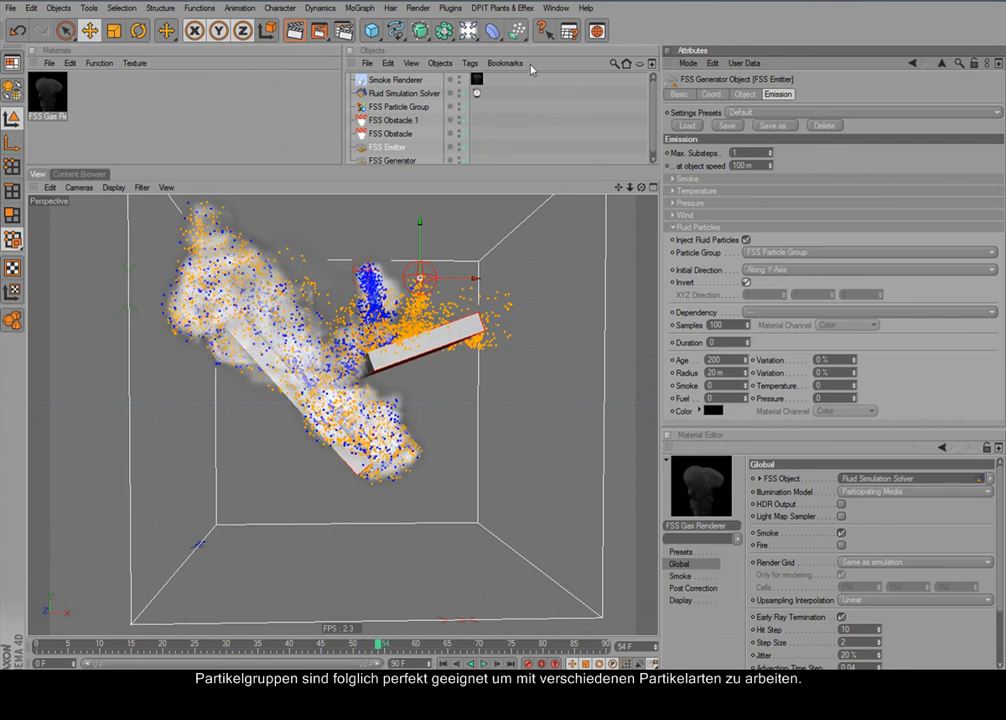
# Add a Particle Attach object to the scene and expand its Eigenschaften settings containing the particle group option.
pyautogui.click(508, 8)
pyautogui.moveTo(544, 100)
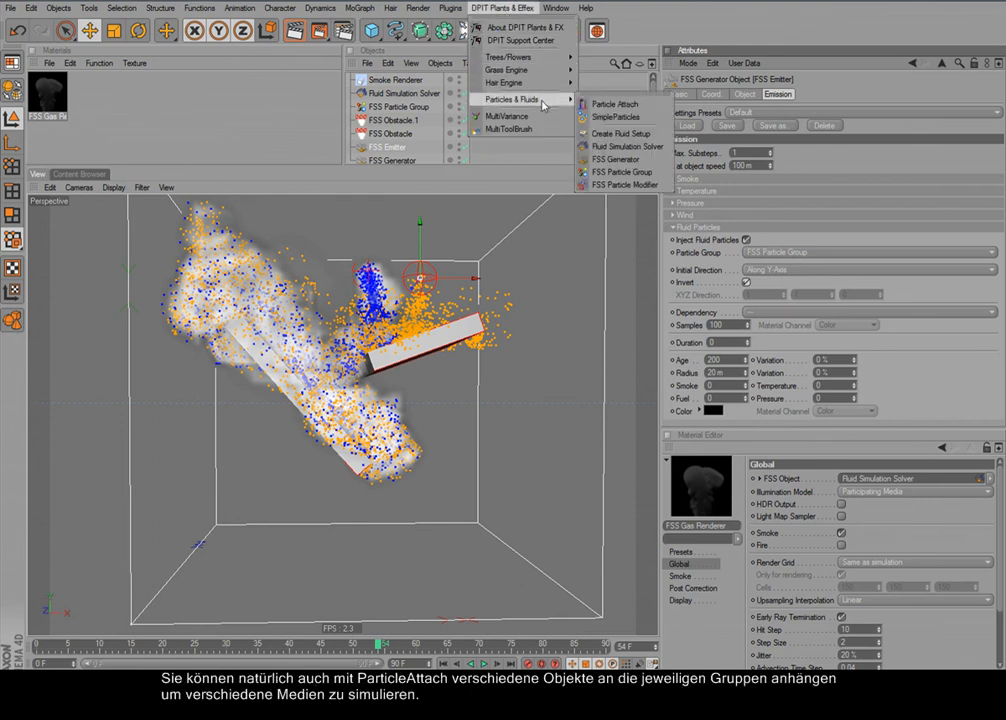
pyautogui.click(594, 105)
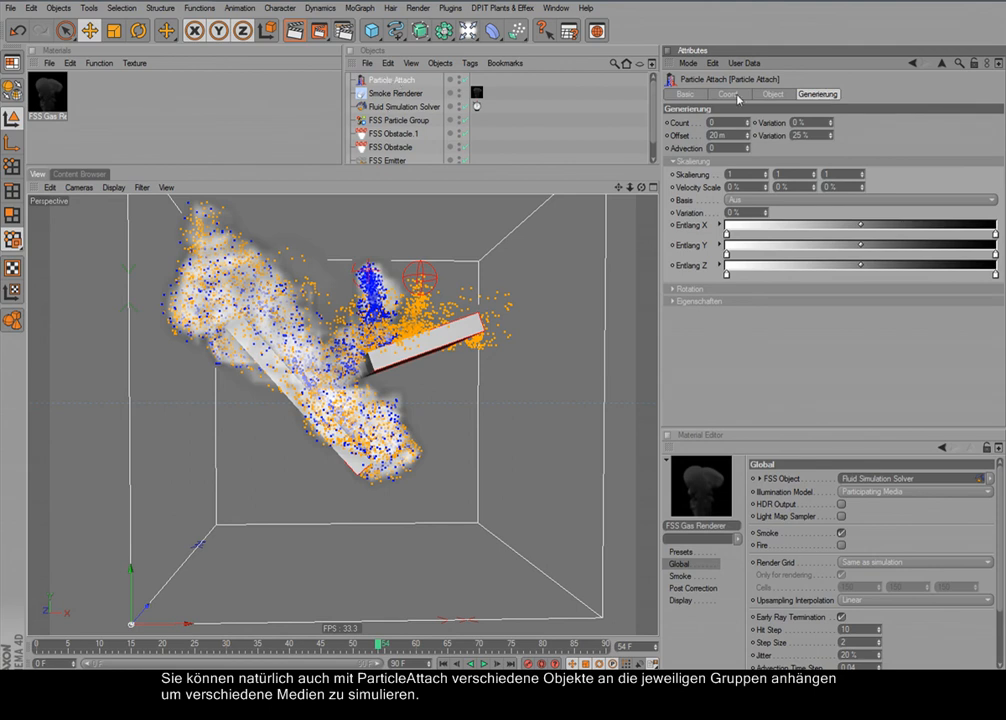
pyautogui.click(695, 300)
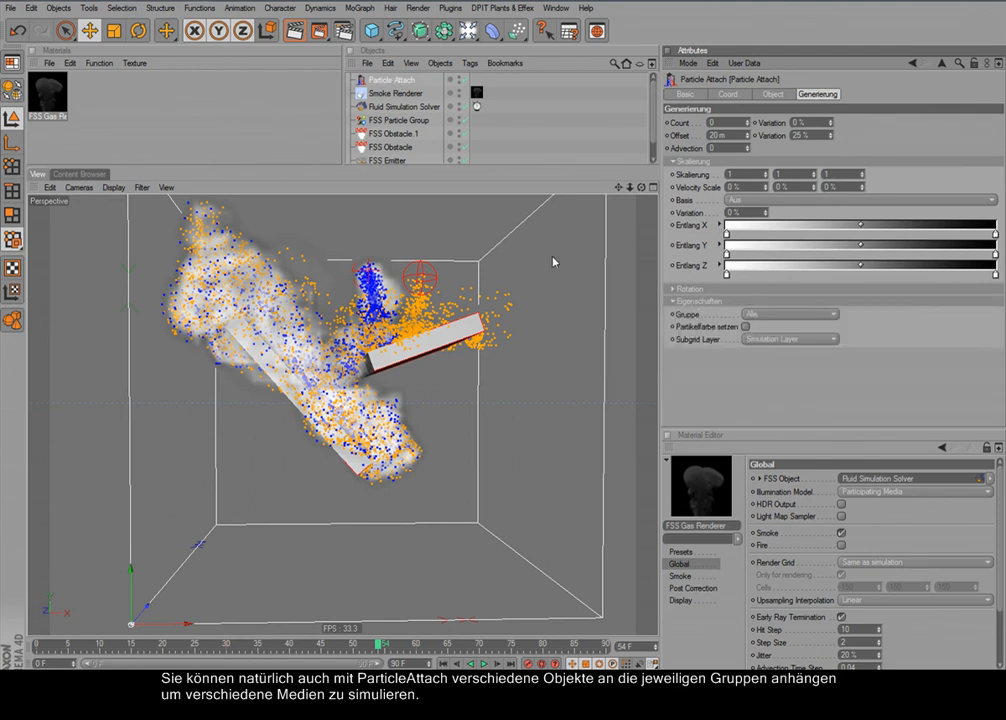